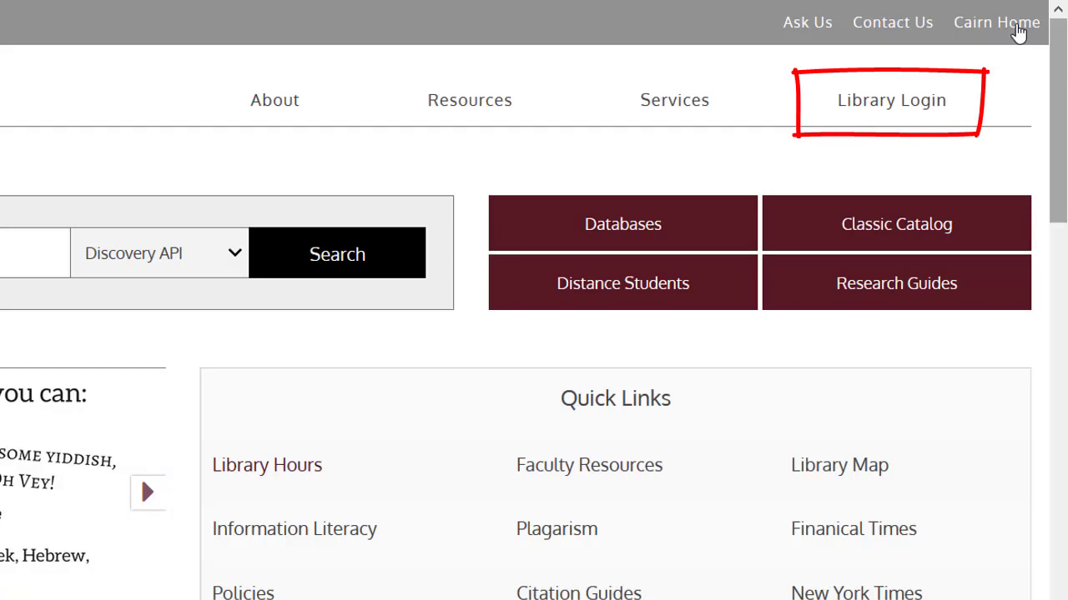
Step: Enter the last name and the 14-digit library barcode on the account login form, leaving PIN blank
click(920, 108)
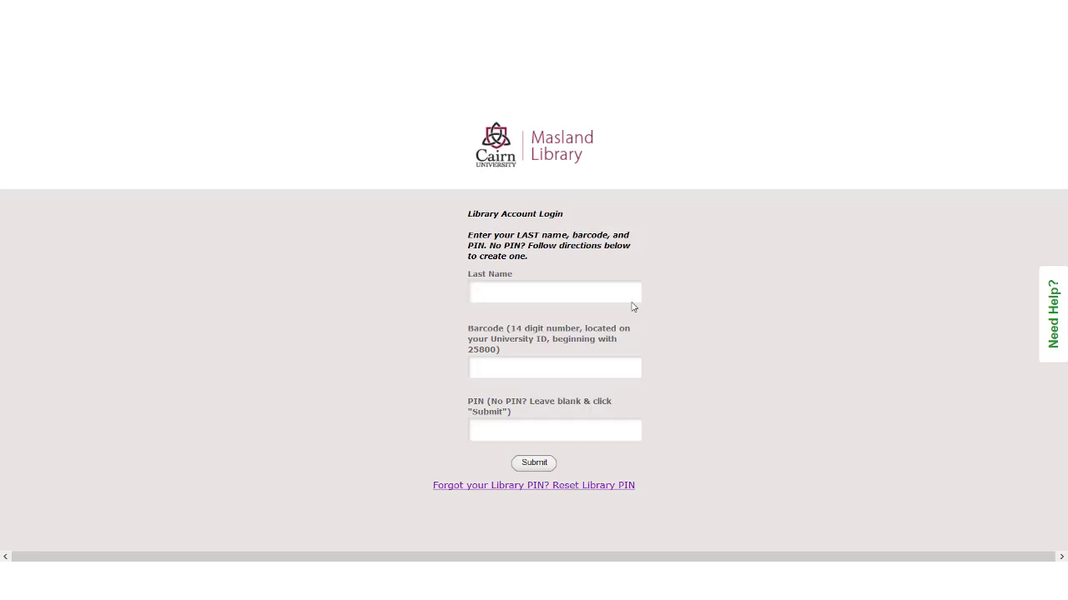
text(Saloiye)
key(Tab)
key(ctrl+v)
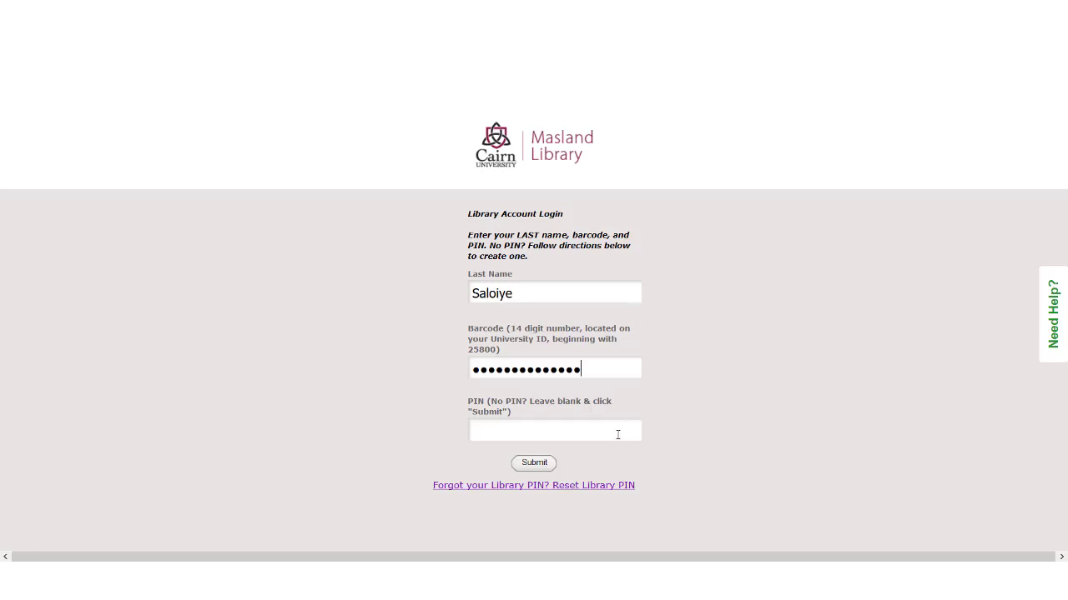
Step: Submit a Reset Library PIN request with last name and barcode, then open the reset email in Outlook
click(538, 490)
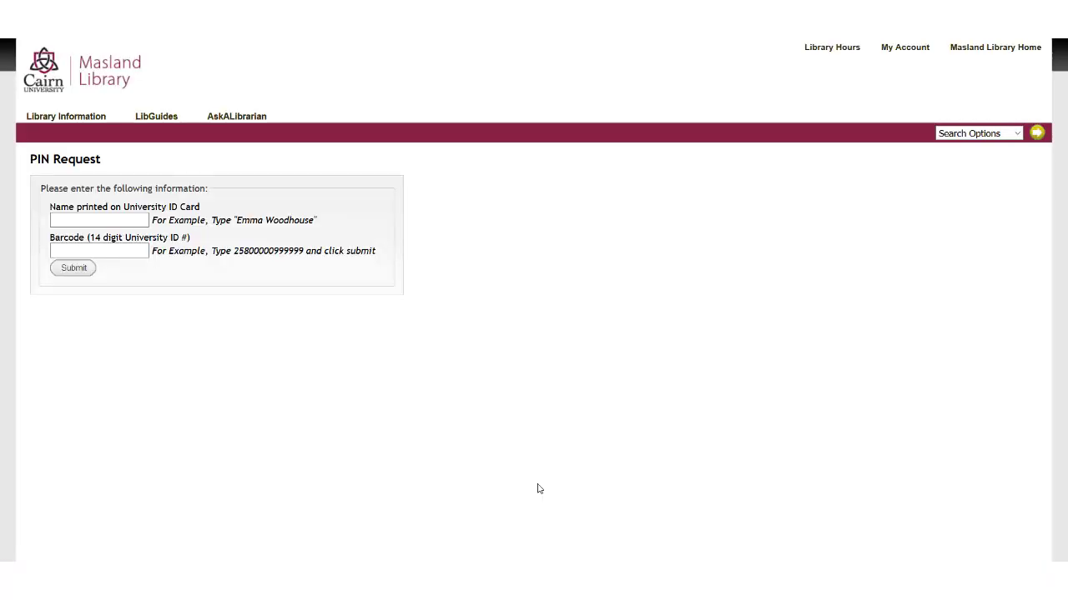
text(Saloiye)
key(Tab)
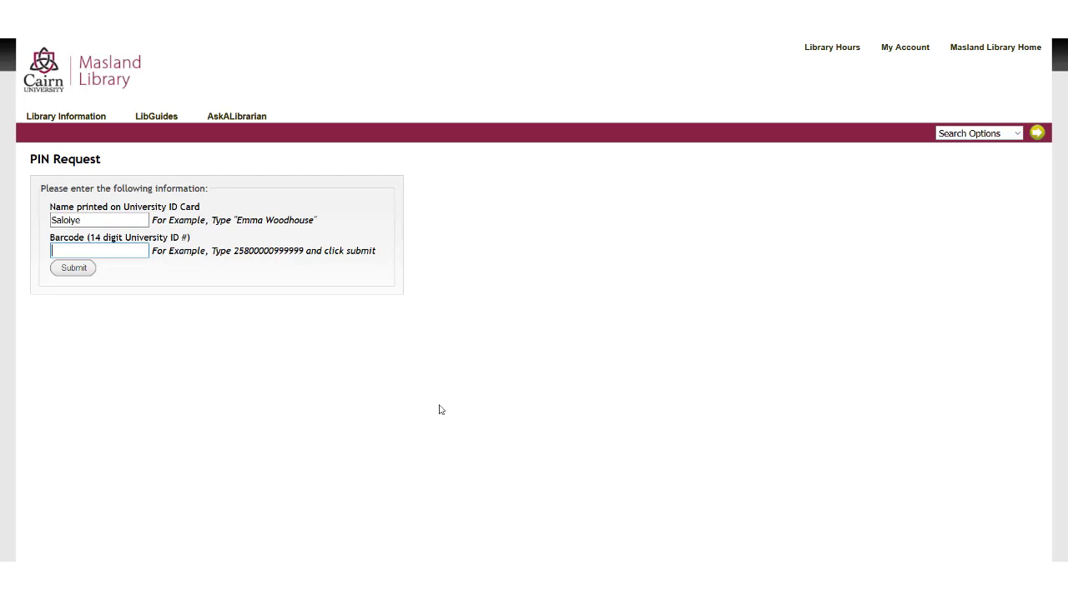
key(ctrl+v)
click(81, 273)
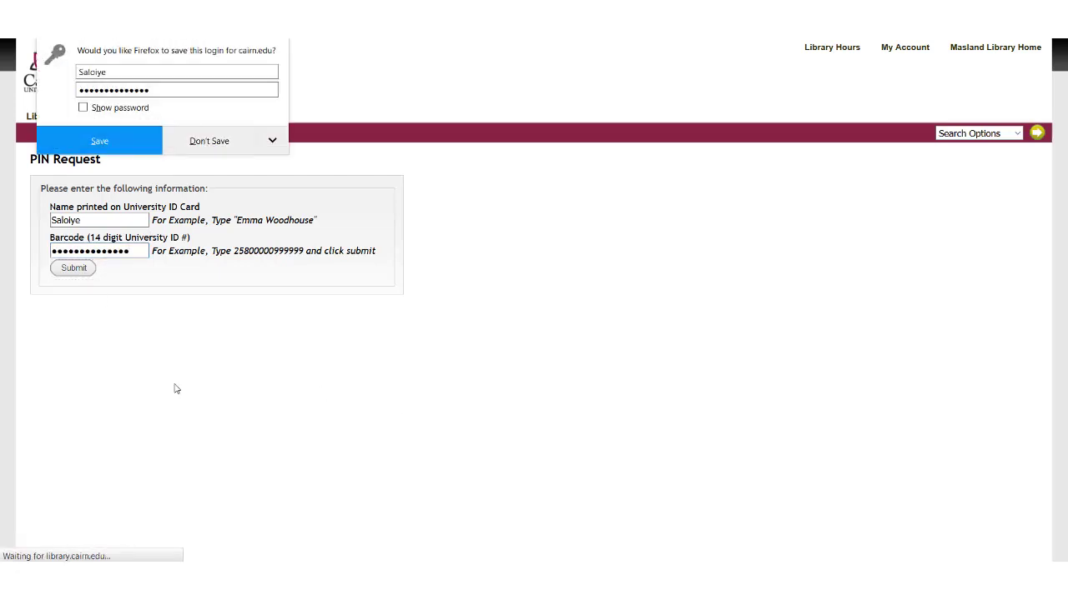
click(211, 144)
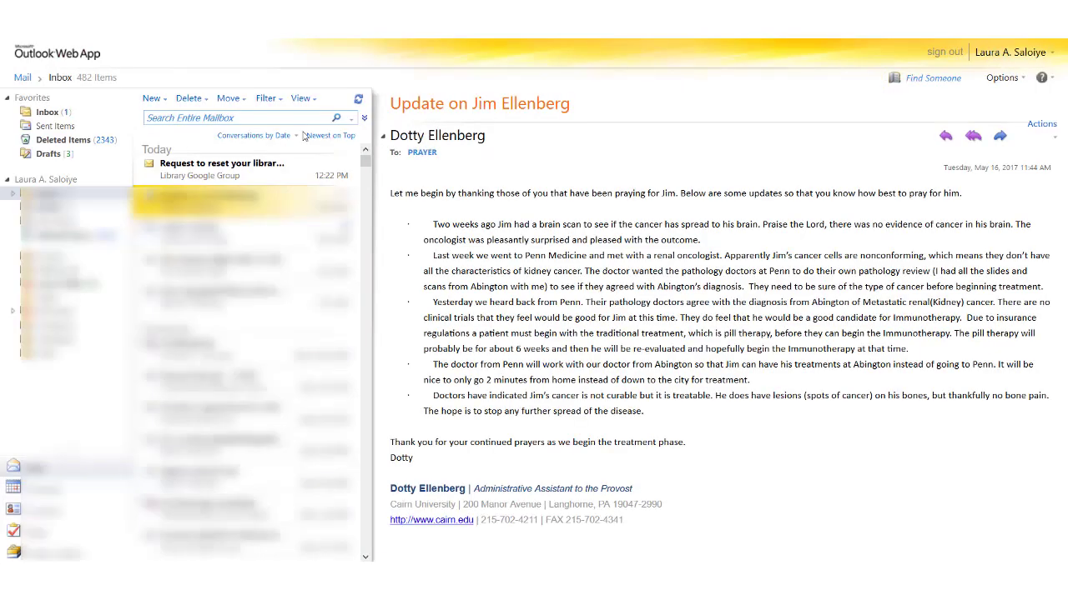
click(180, 180)
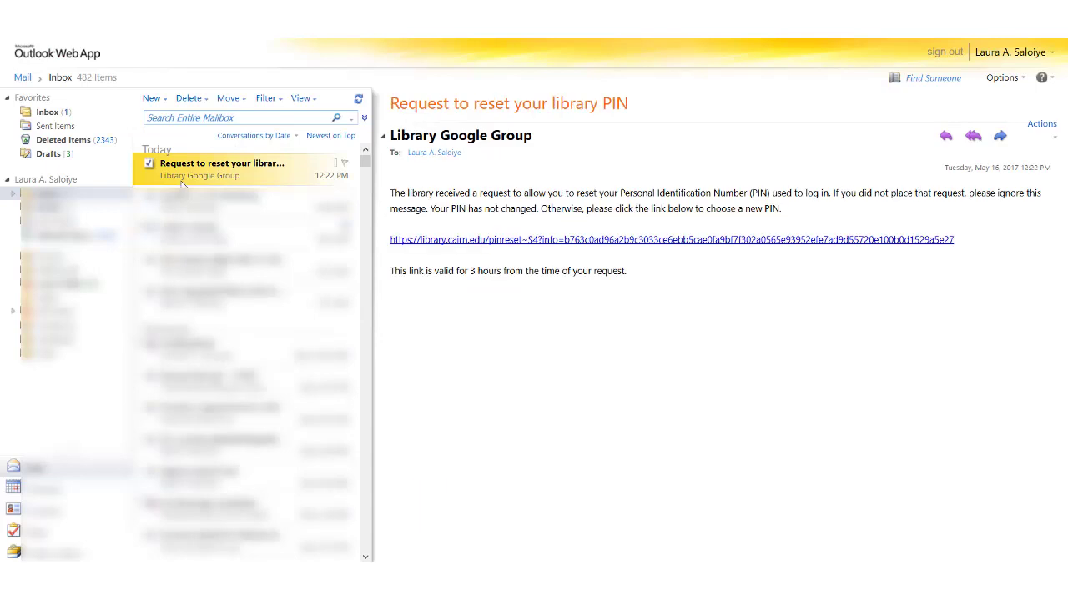
Step: Follow the email's reset link, fill in name and barcode, and enter and confirm a new PIN
click(442, 241)
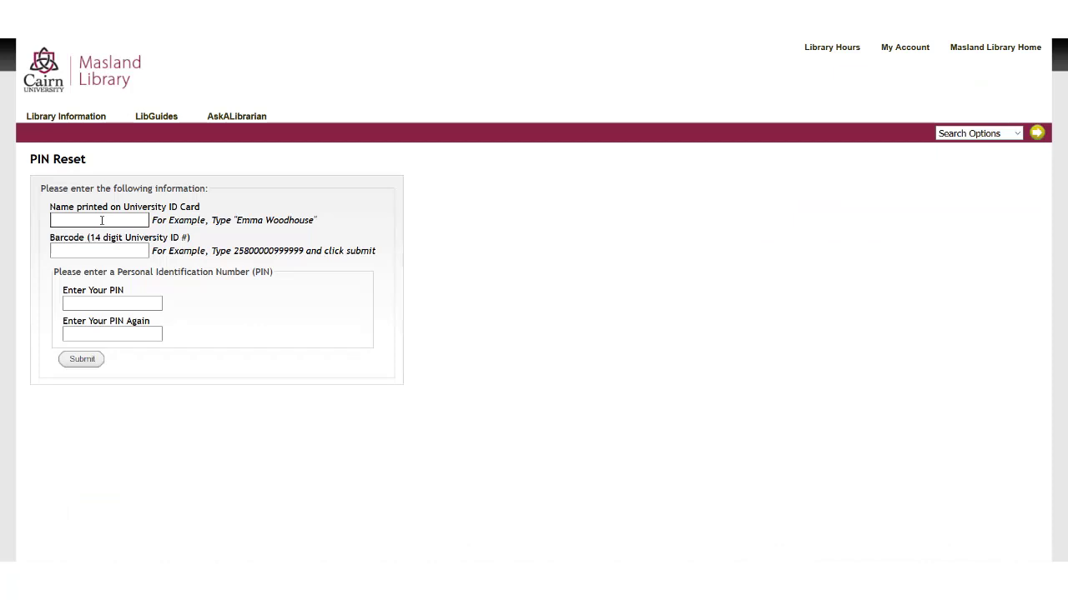
click(102, 220)
text(saloi)
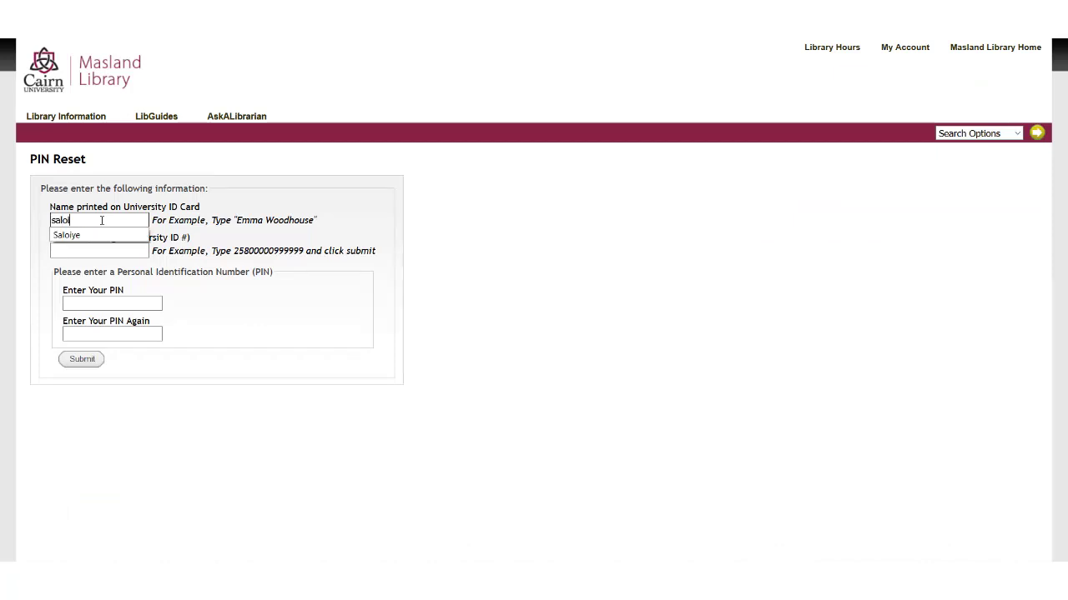
key(Down)
key(Return)
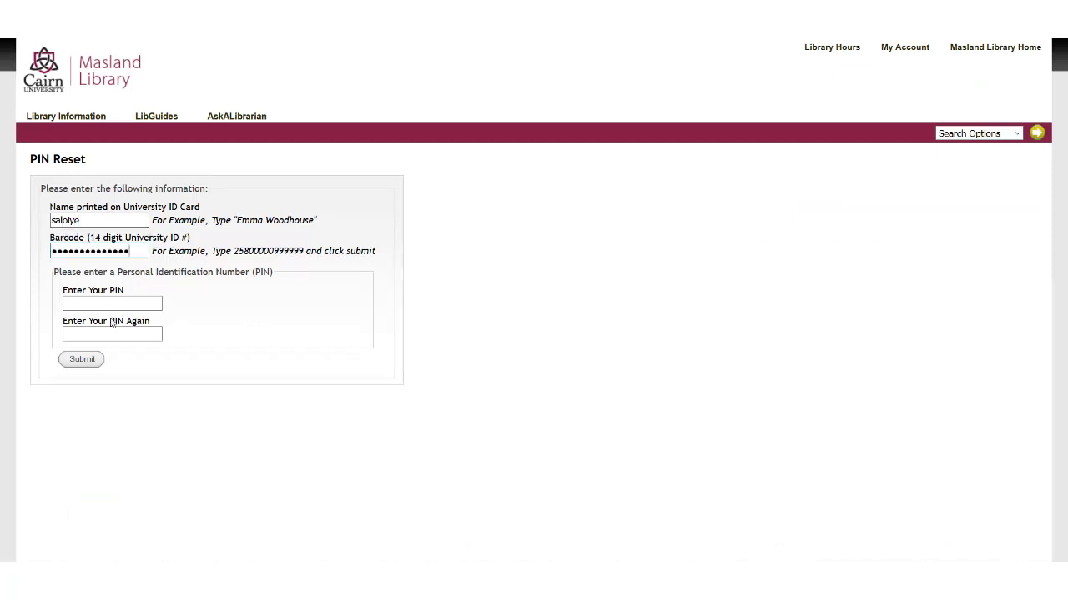
click(111, 306)
text(•)
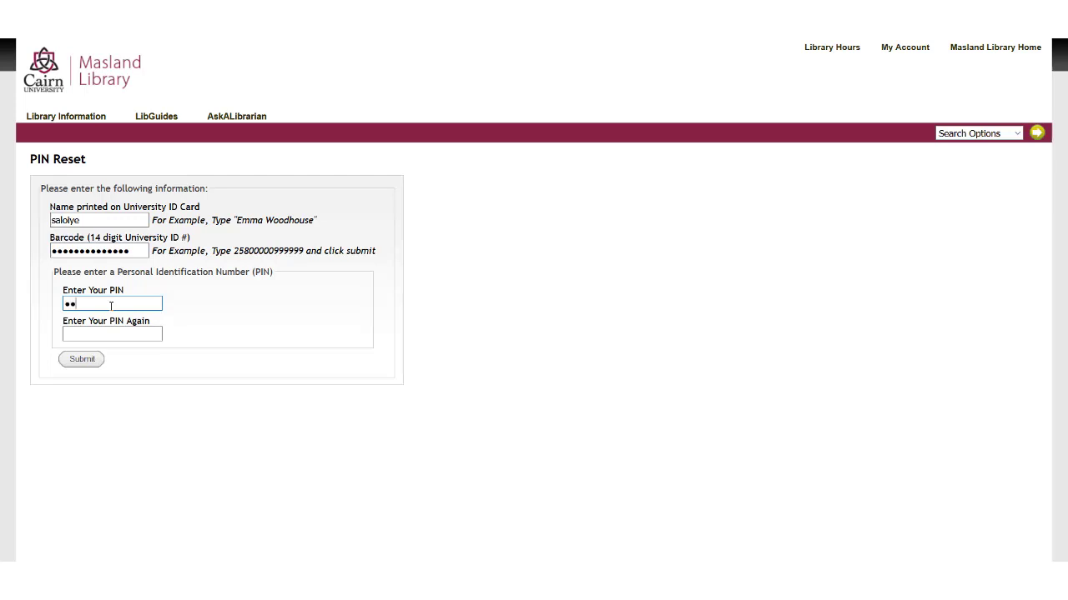
key(Tab)
text(••••)
click(86, 362)
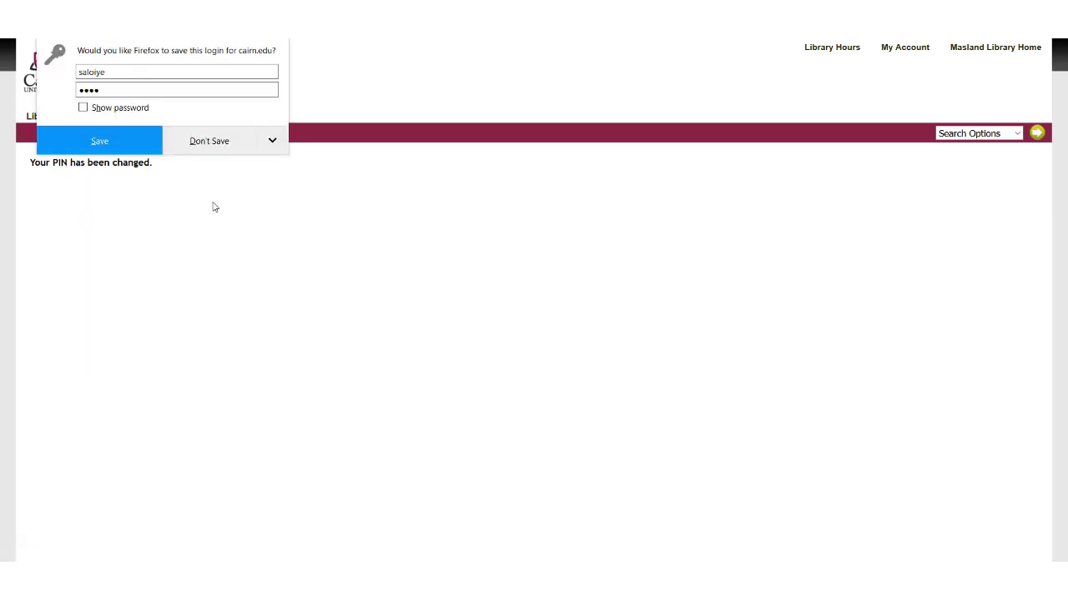
click(173, 143)
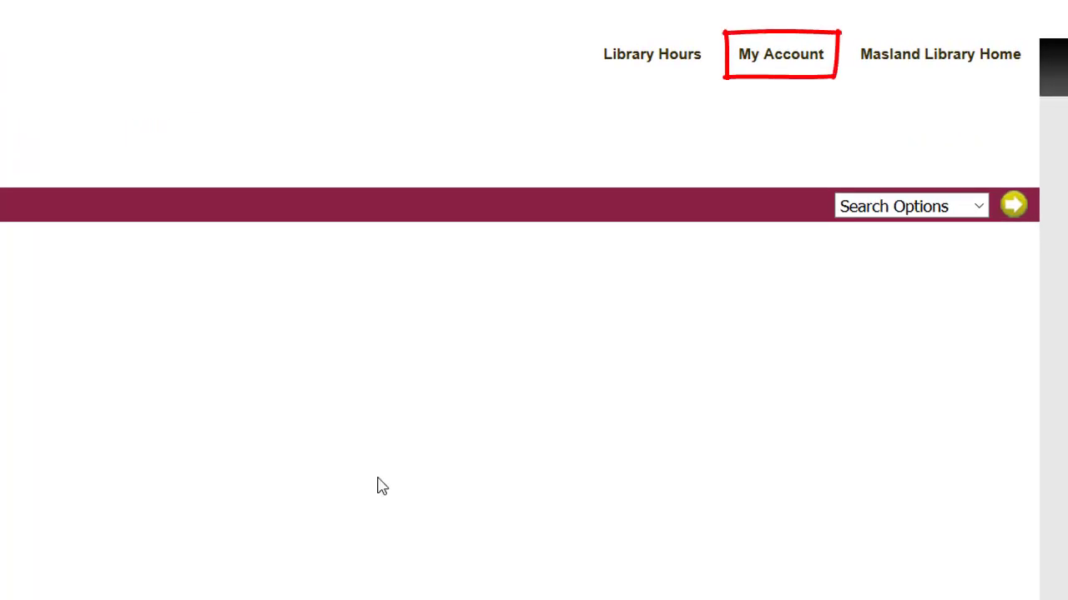
Step: Log in to My Account with the last name, library barcode and new PIN
click(764, 73)
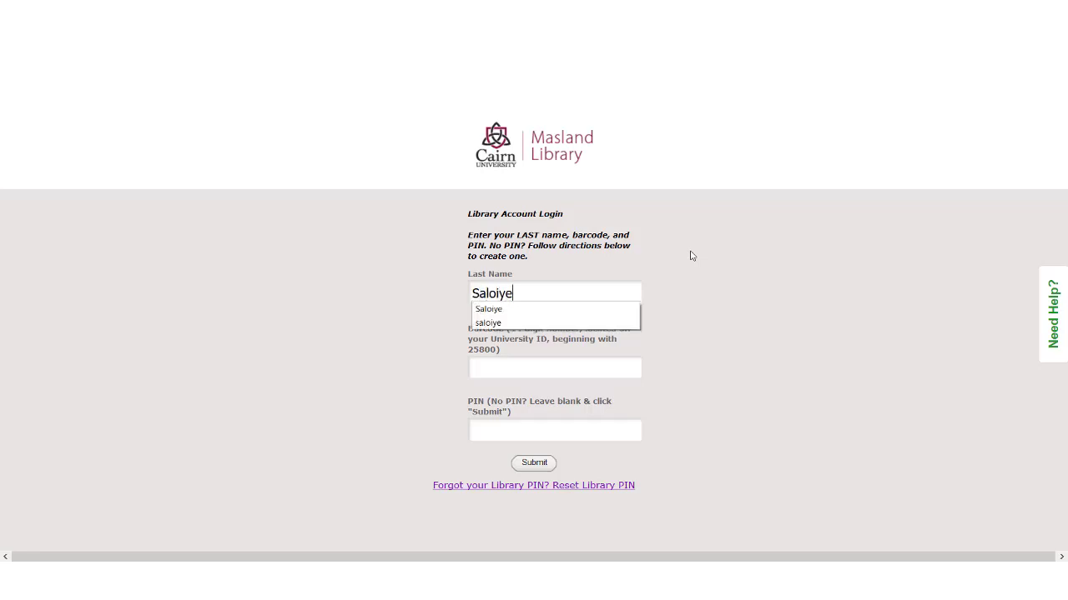
key(Tab)
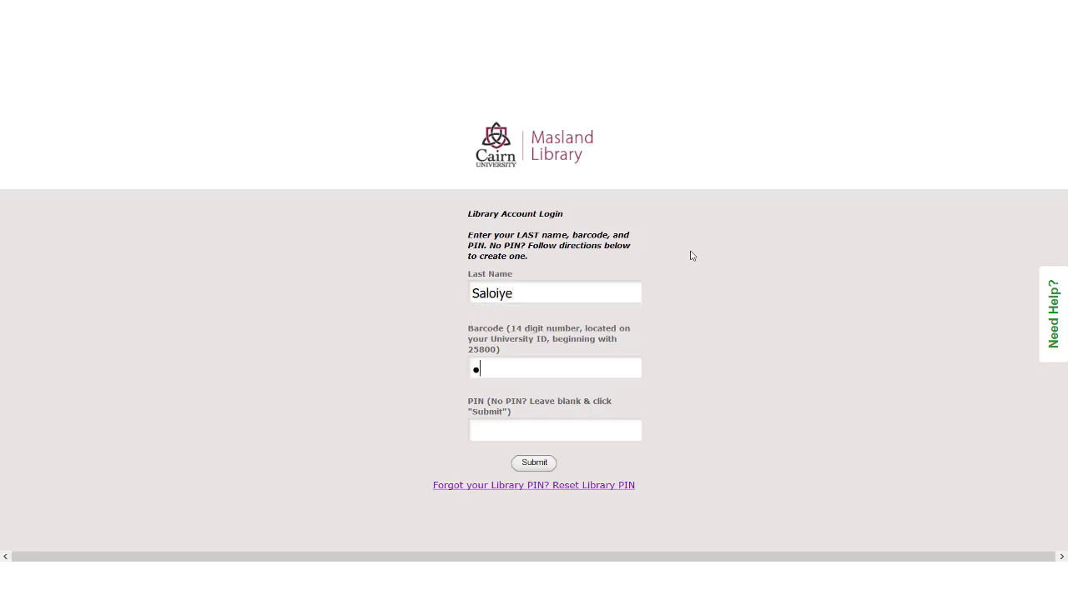
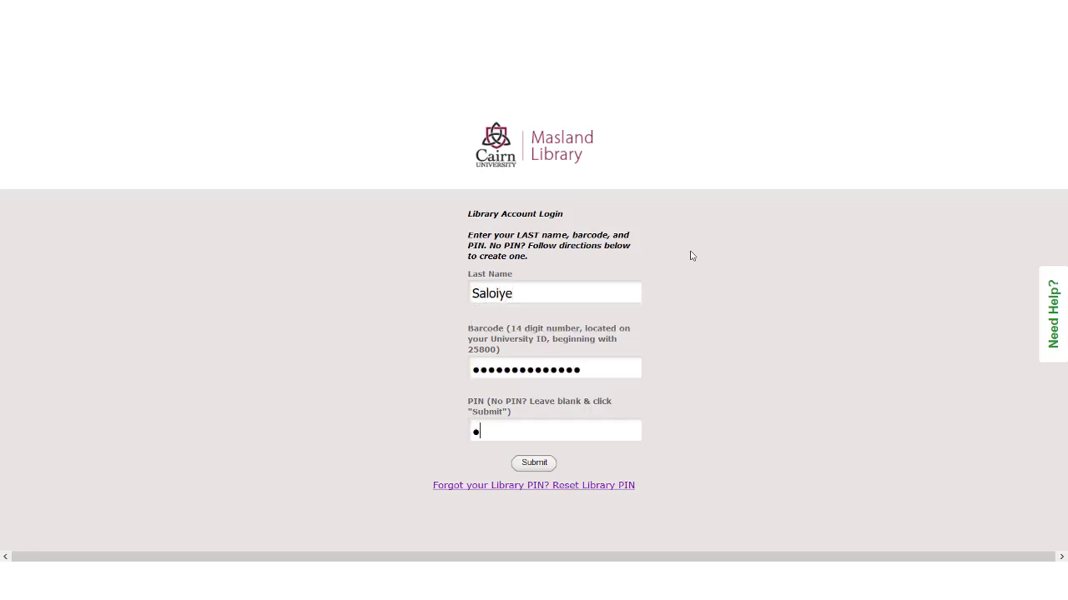
click(522, 464)
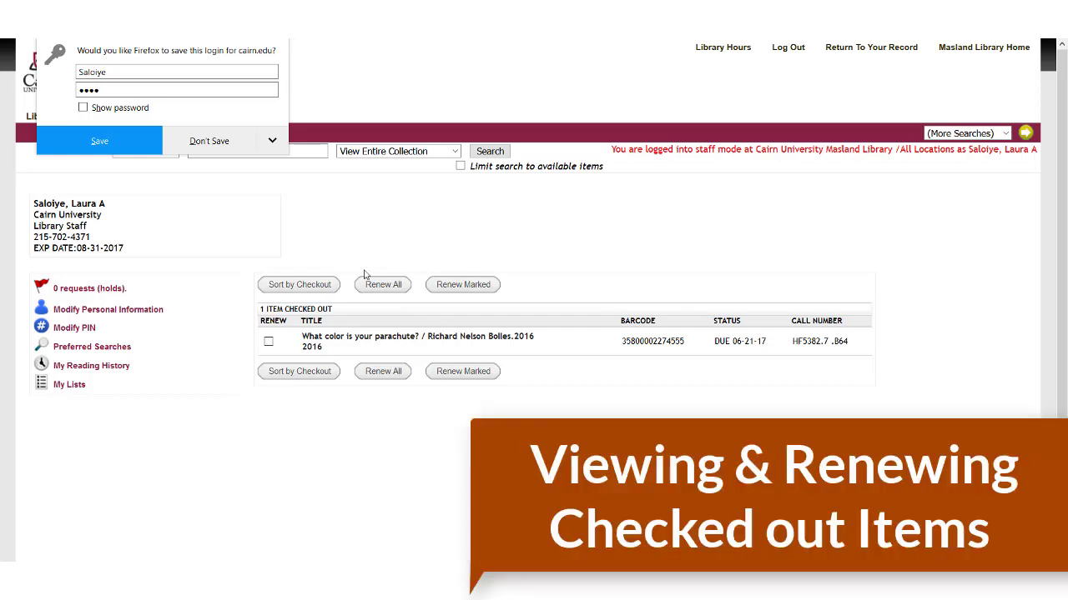
Step: Mark 'What color is your parachute?' for renewal and choose Renew Marked
click(209, 141)
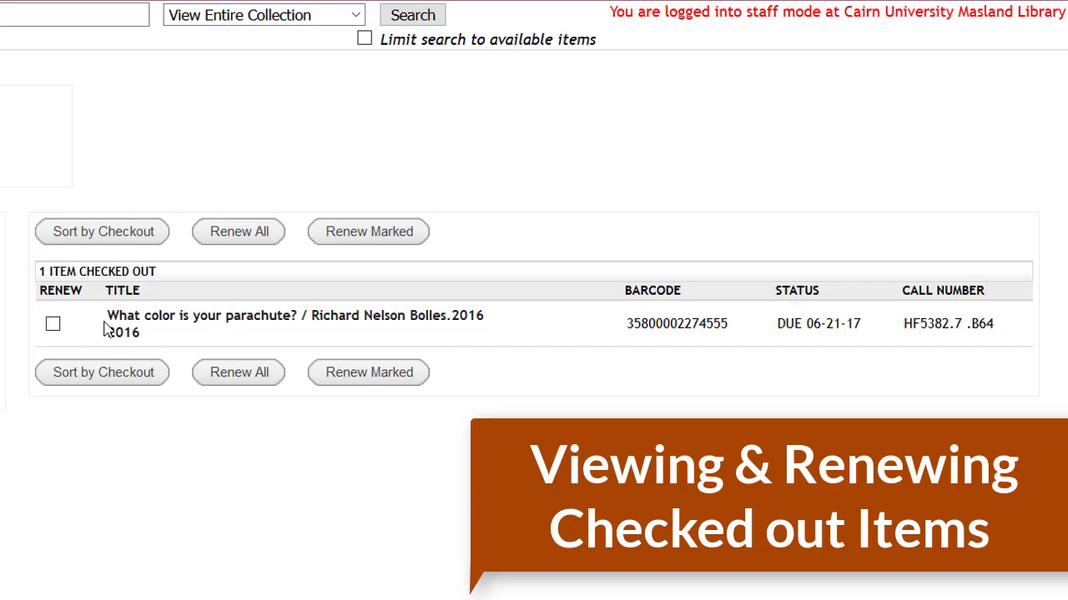
click(52, 327)
click(407, 237)
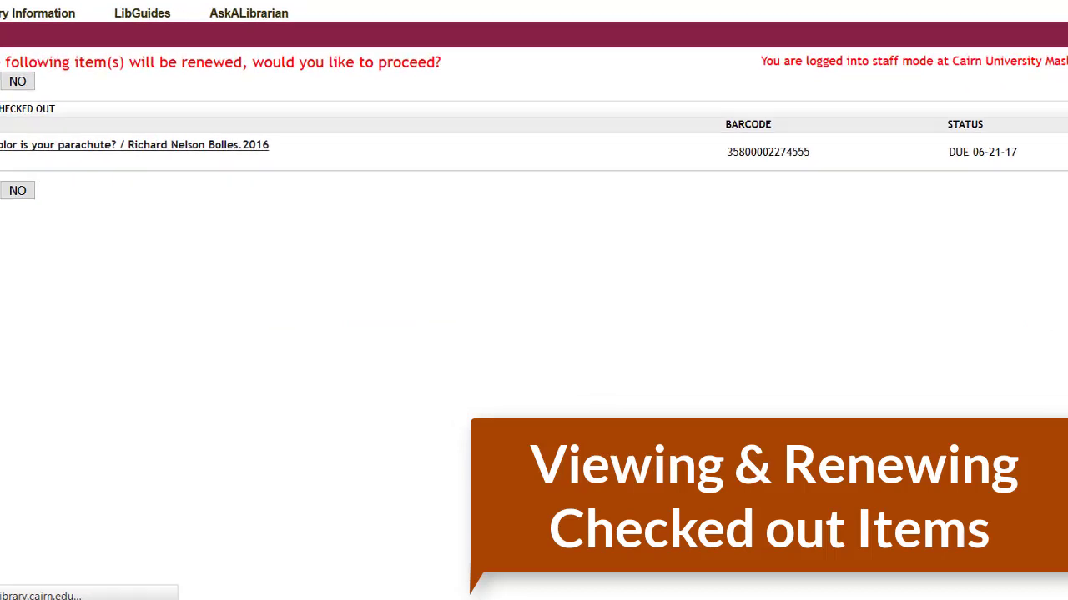
click(0, 81)
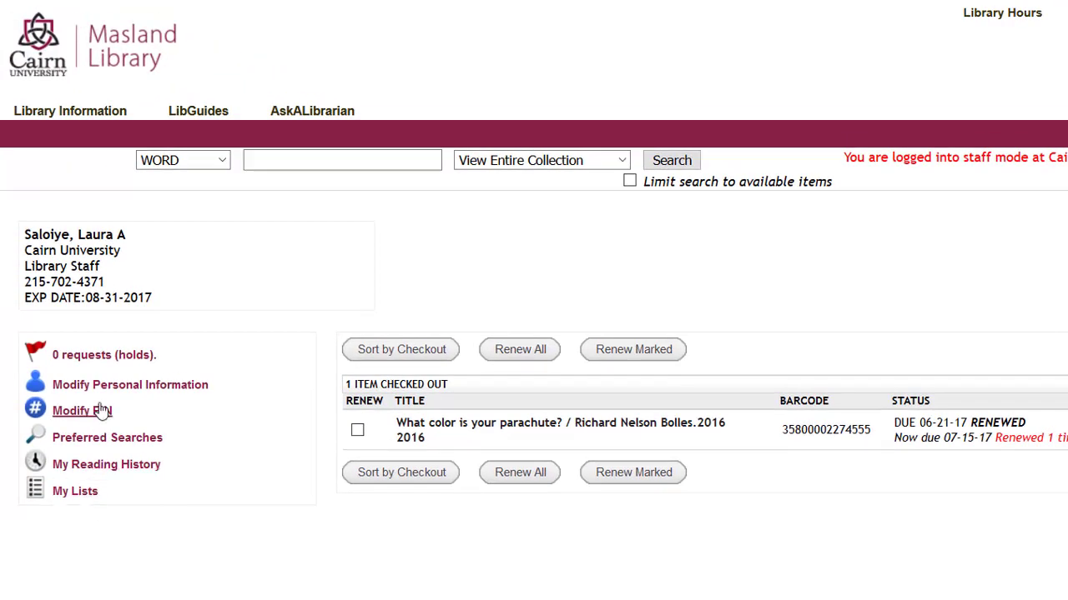
click(100, 394)
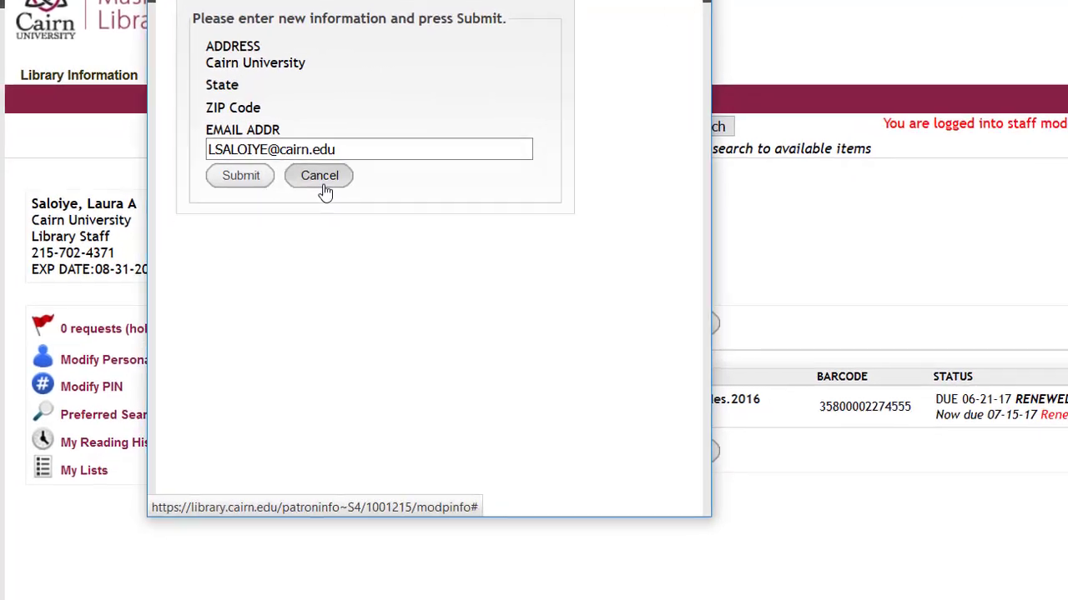
click(323, 177)
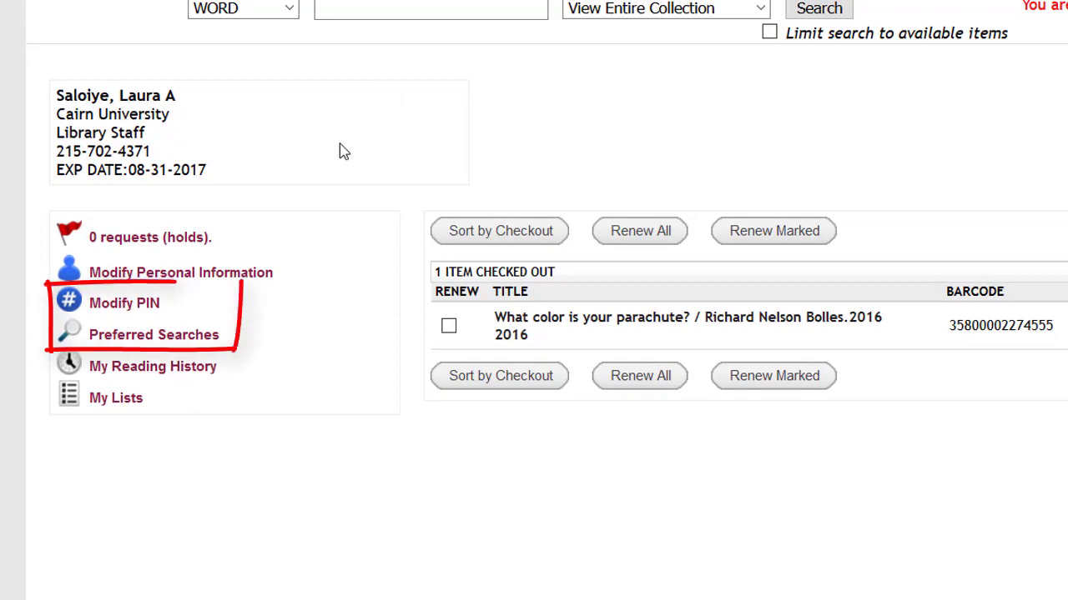
Step: Rerun the saved 'Austen, J' author search from Preferred Searches
click(146, 336)
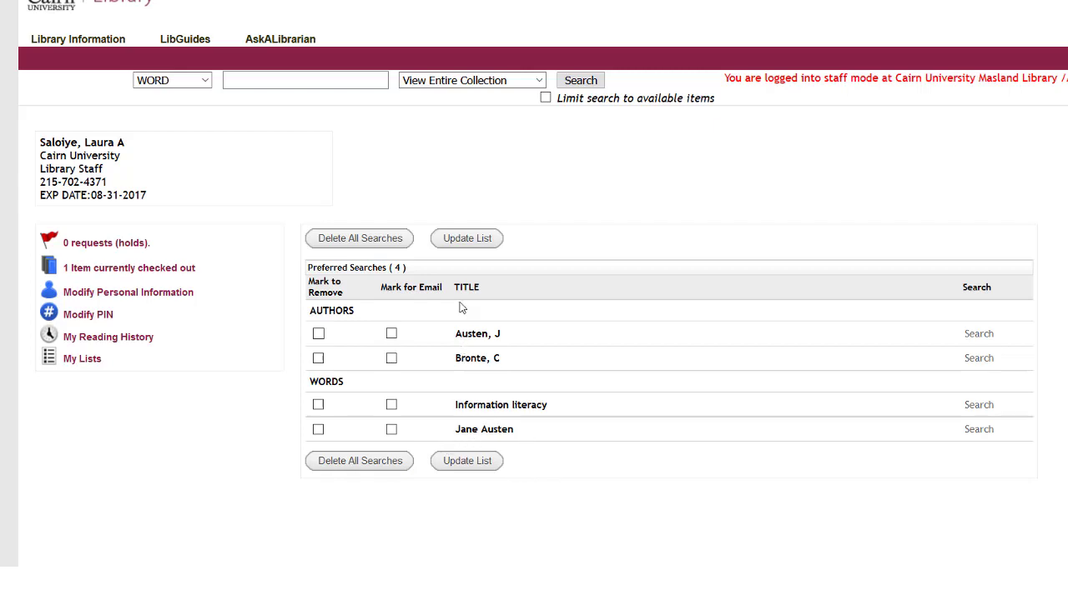
click(979, 335)
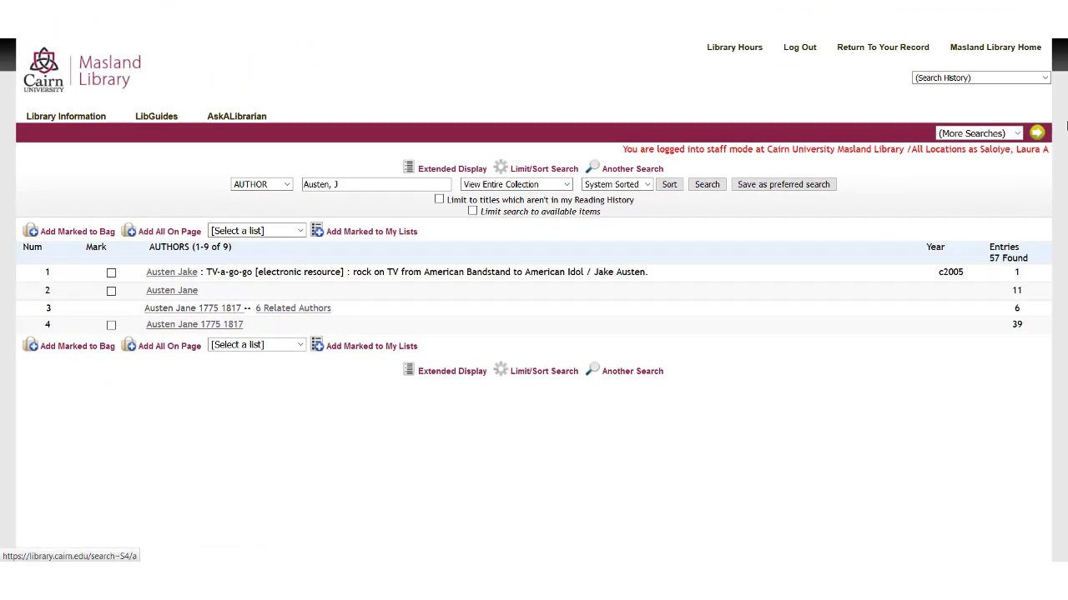
click(884, 49)
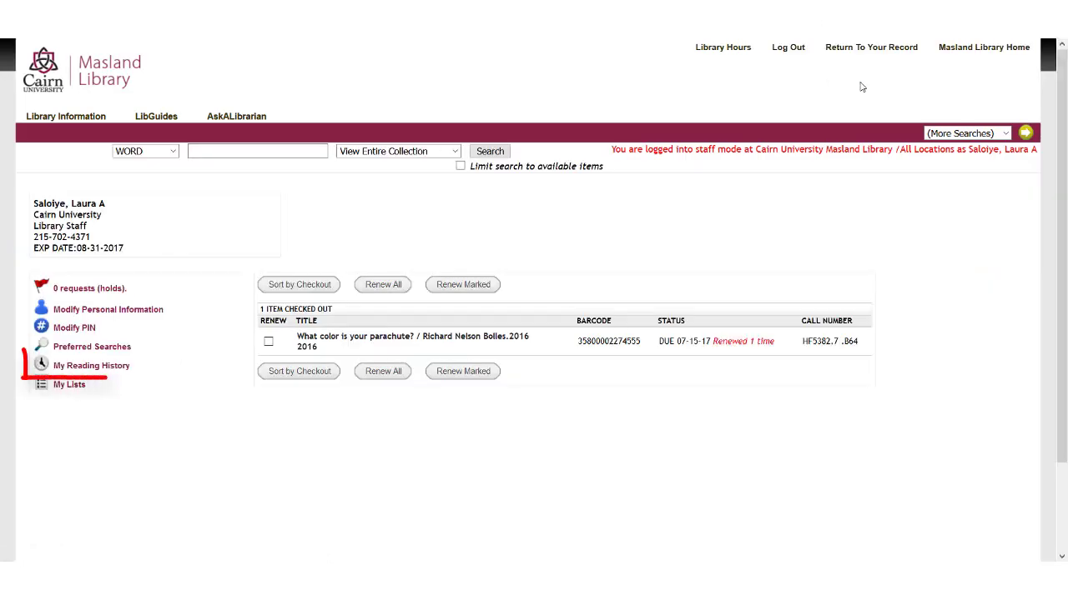
click(81, 371)
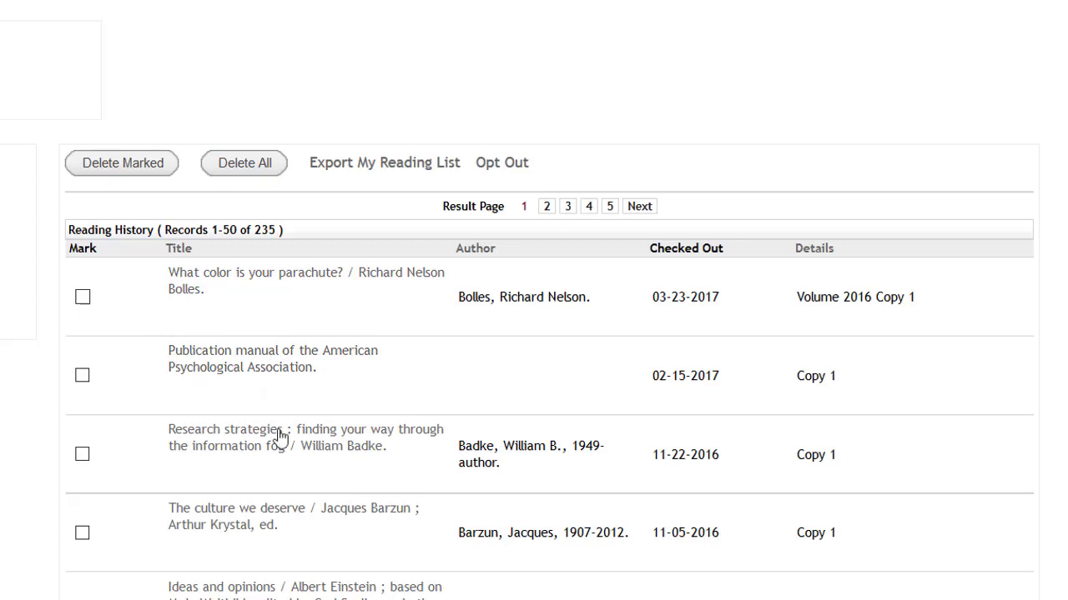
click(217, 455)
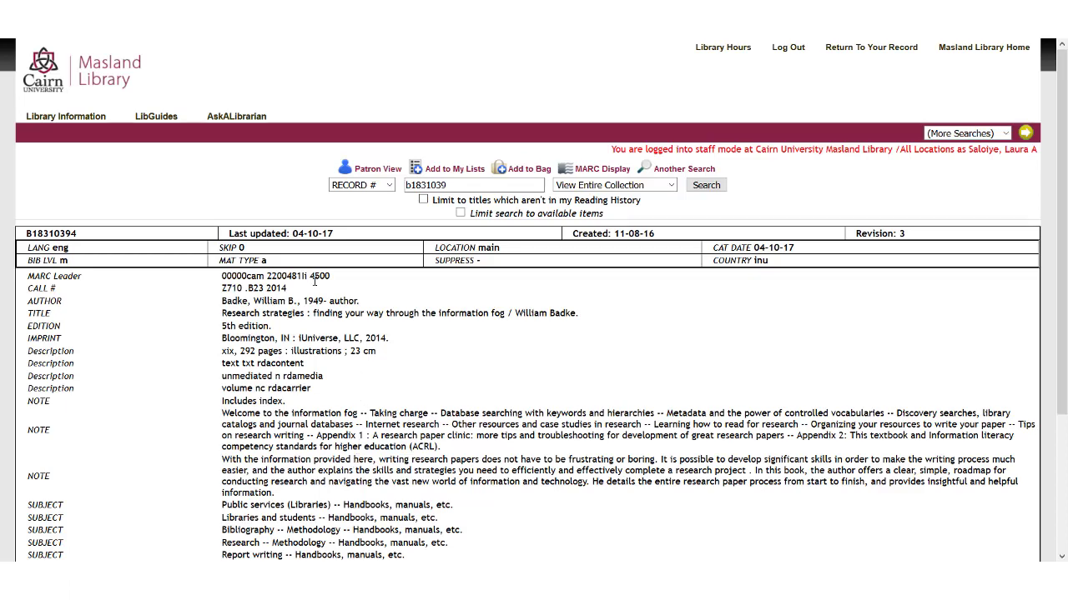
scroll(315, 282, down, 2)
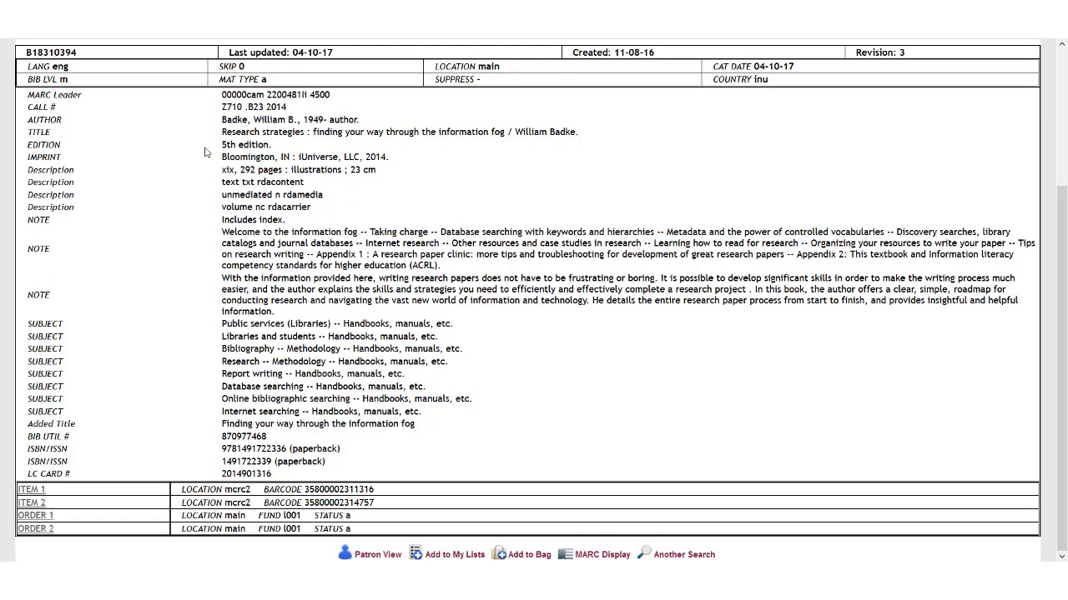
scroll(208, 152, up, 2)
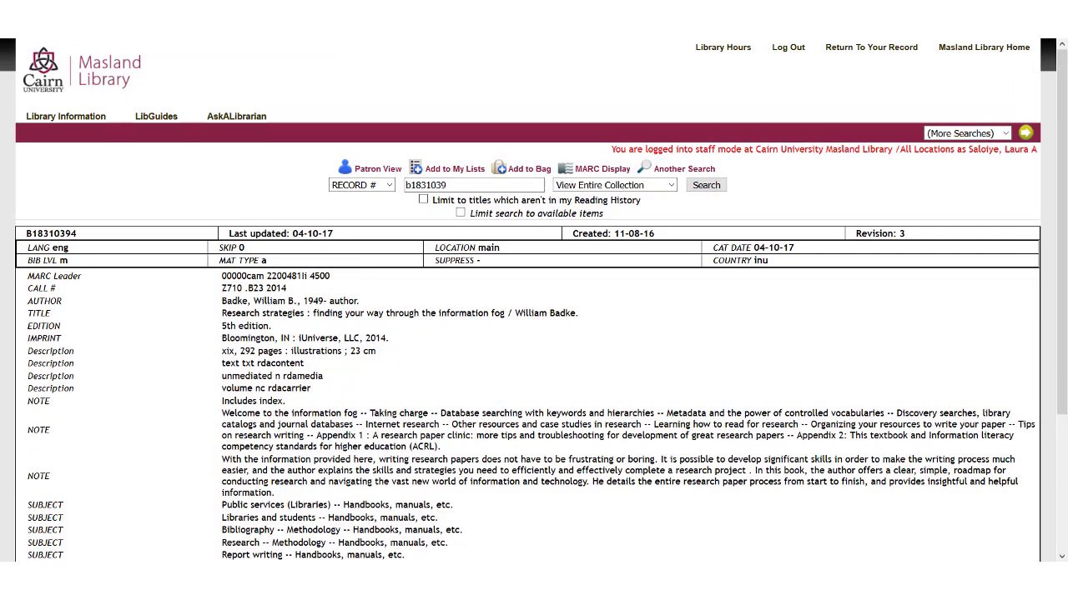
key(alt+Left)
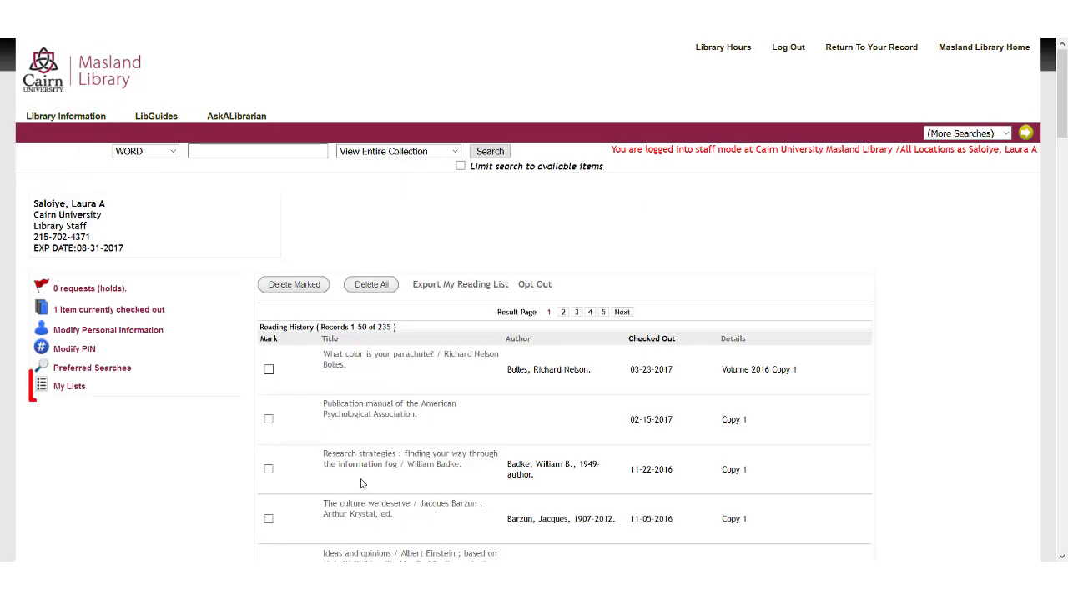
Step: Open My Lists from the account sidebar to see the To Read for Info Lit list
click(72, 392)
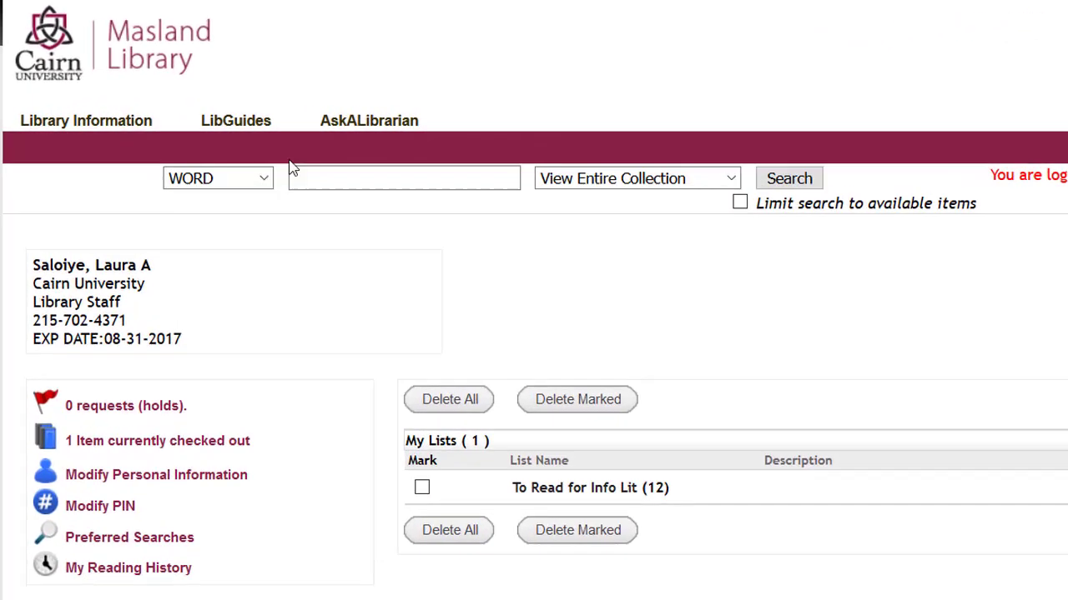
Step: Set a SUBJECT search for 'Church history' over View Entire Collection, sorted by Year
click(259, 178)
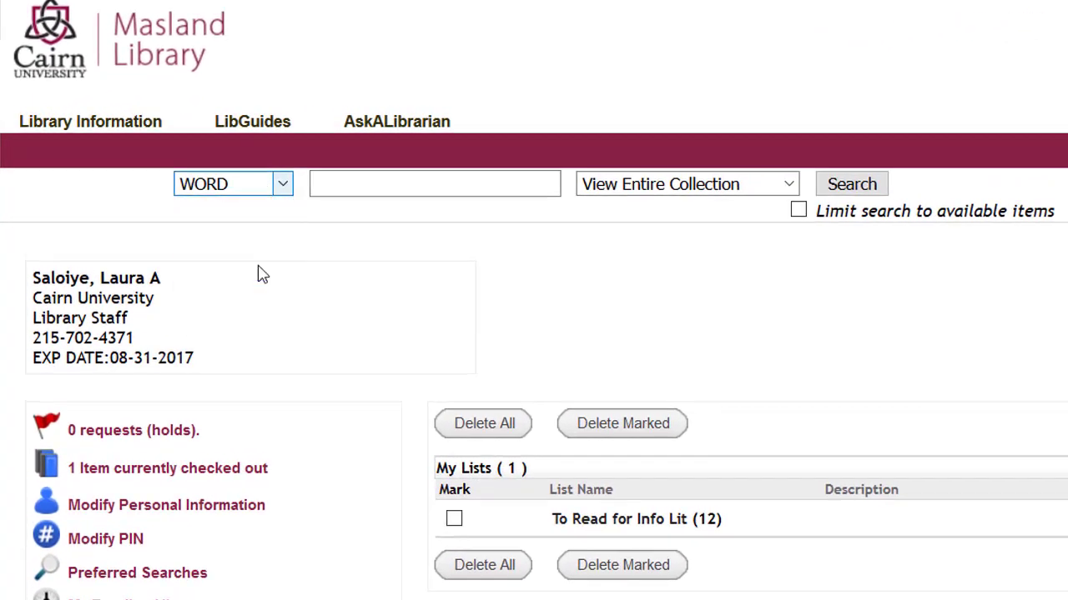
click(280, 186)
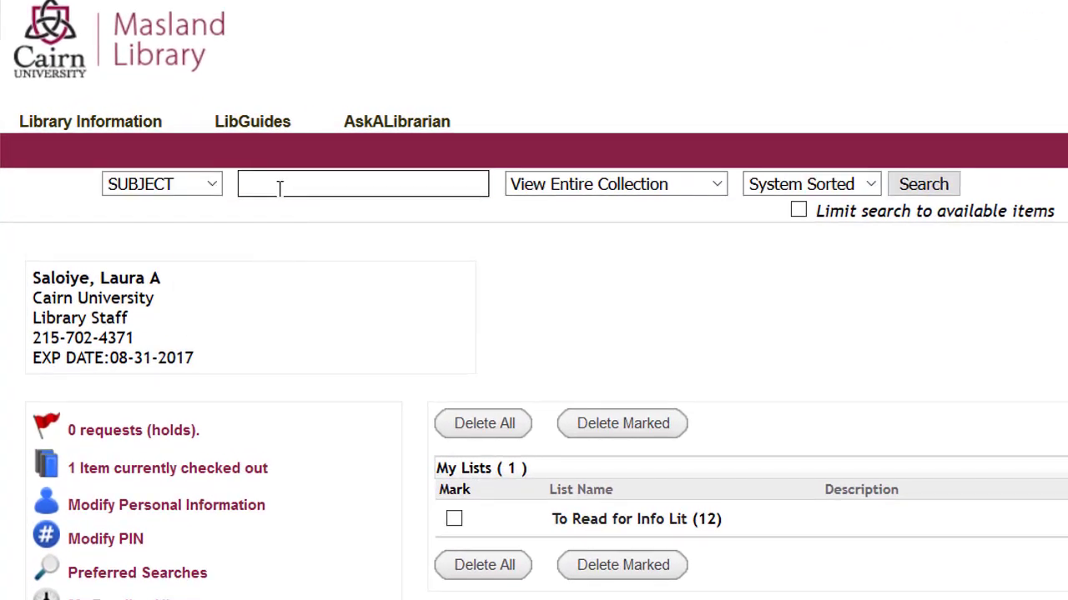
text(Church history)
click(601, 183)
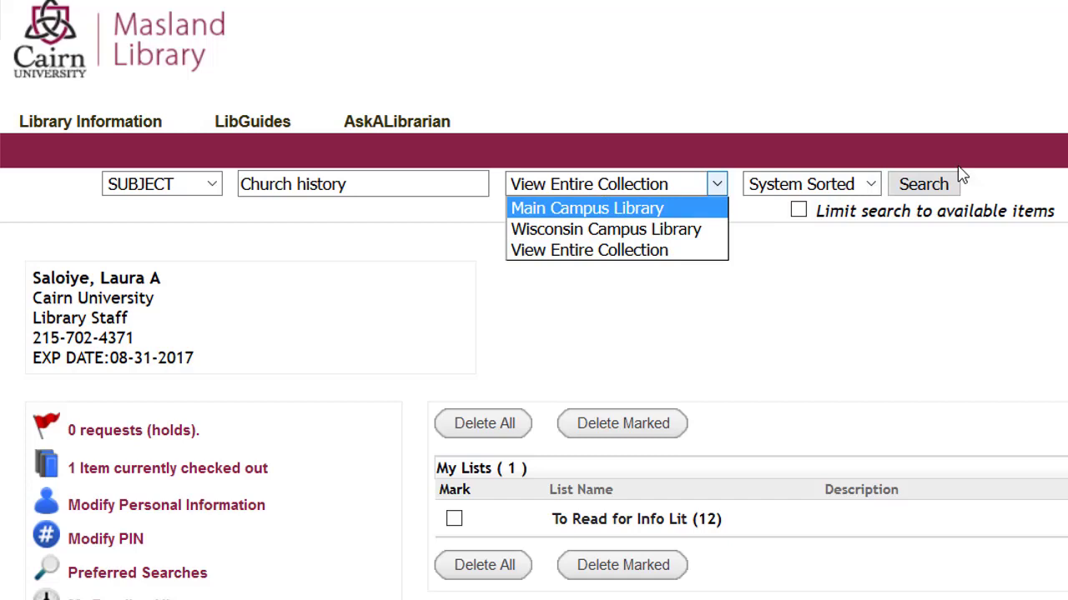
click(870, 184)
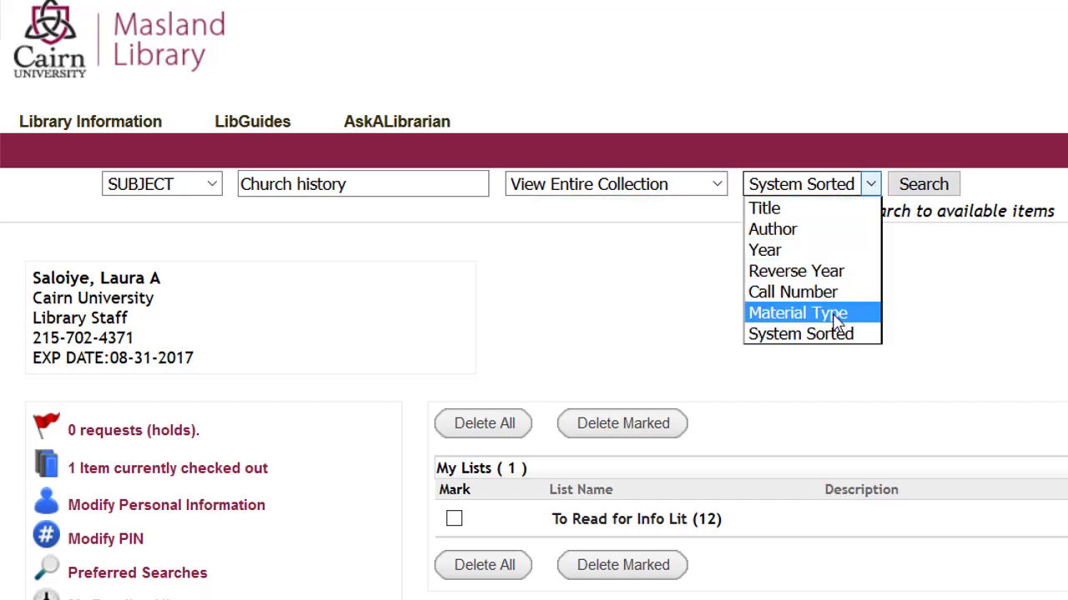
click(755, 249)
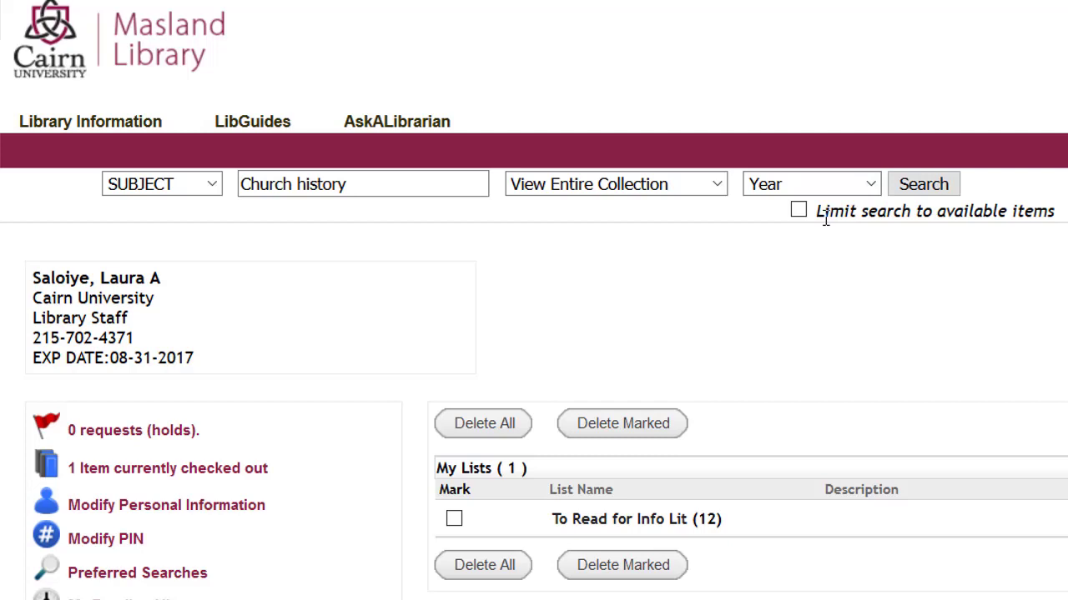
Step: Run the 'Church history' subject search and mark results 1, 4 and 5 of 5113
click(932, 194)
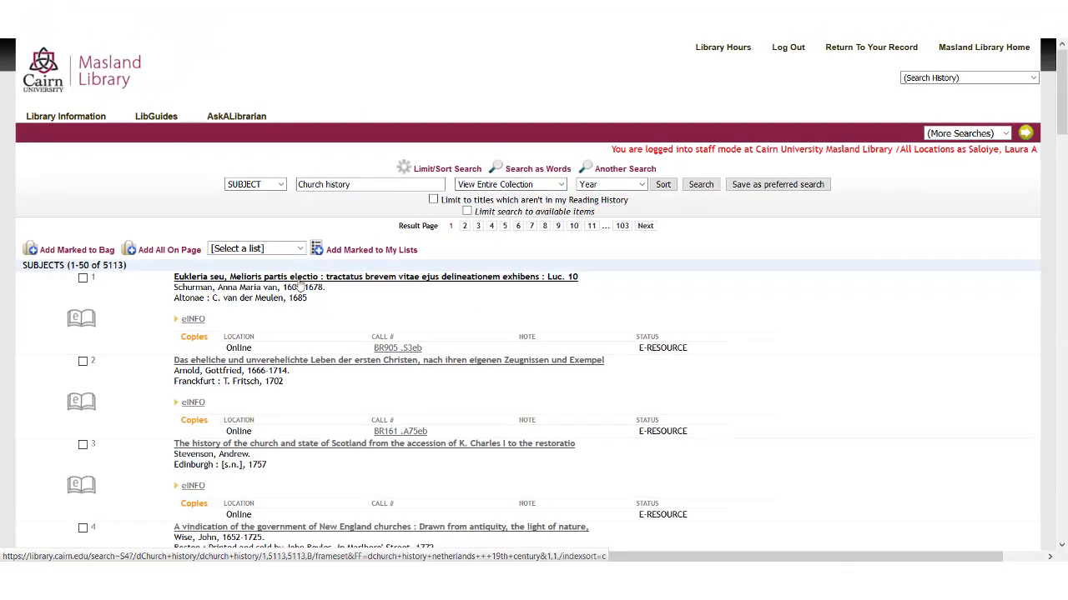
click(83, 278)
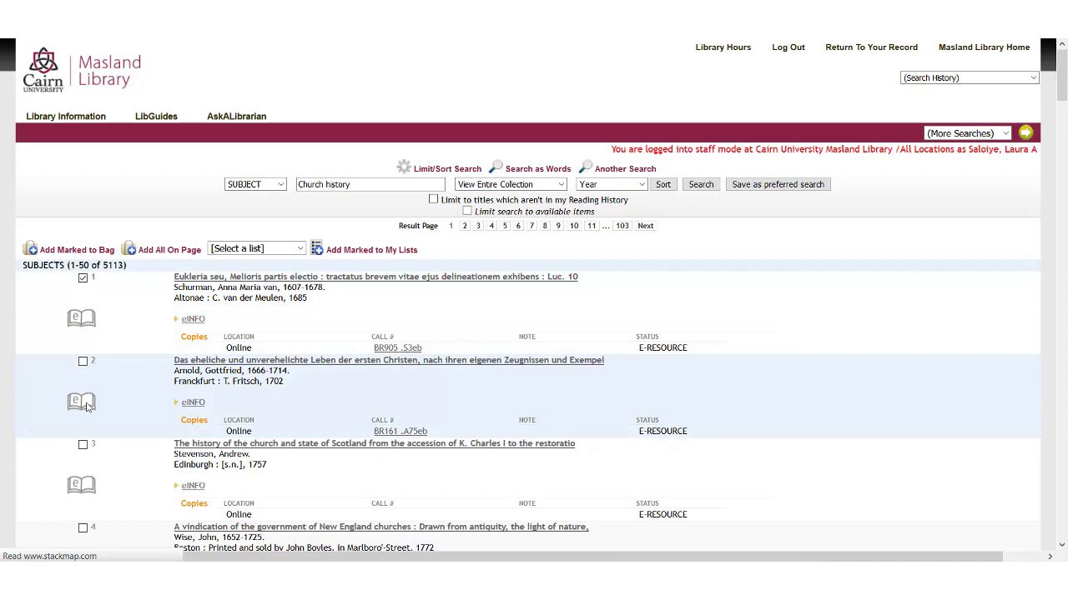
scroll(83, 417, down, 2)
click(82, 375)
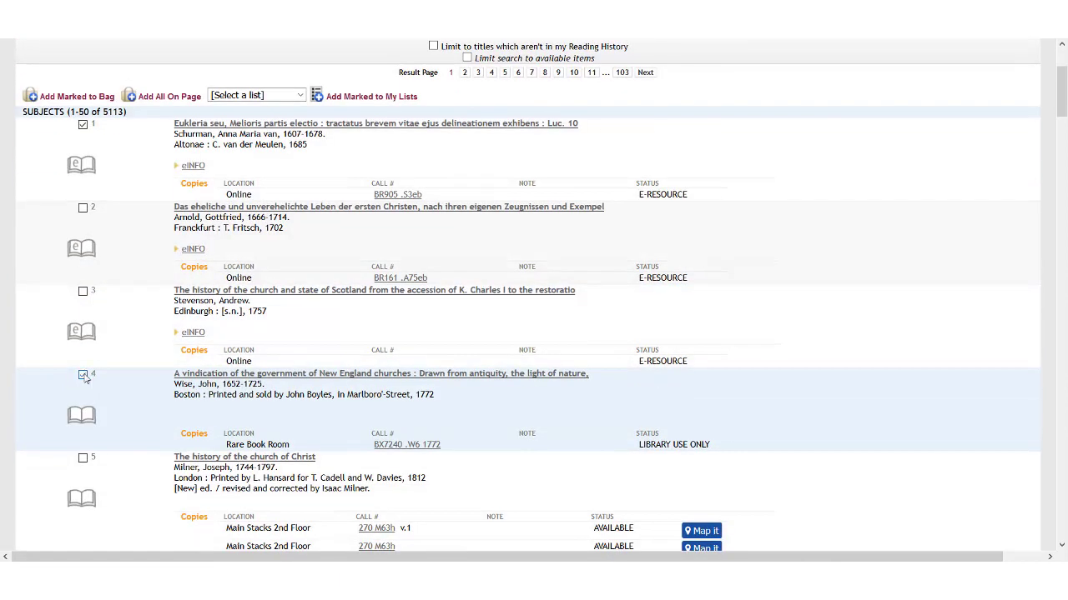
scroll(83, 377, down, 2)
scroll(84, 378, down, 1)
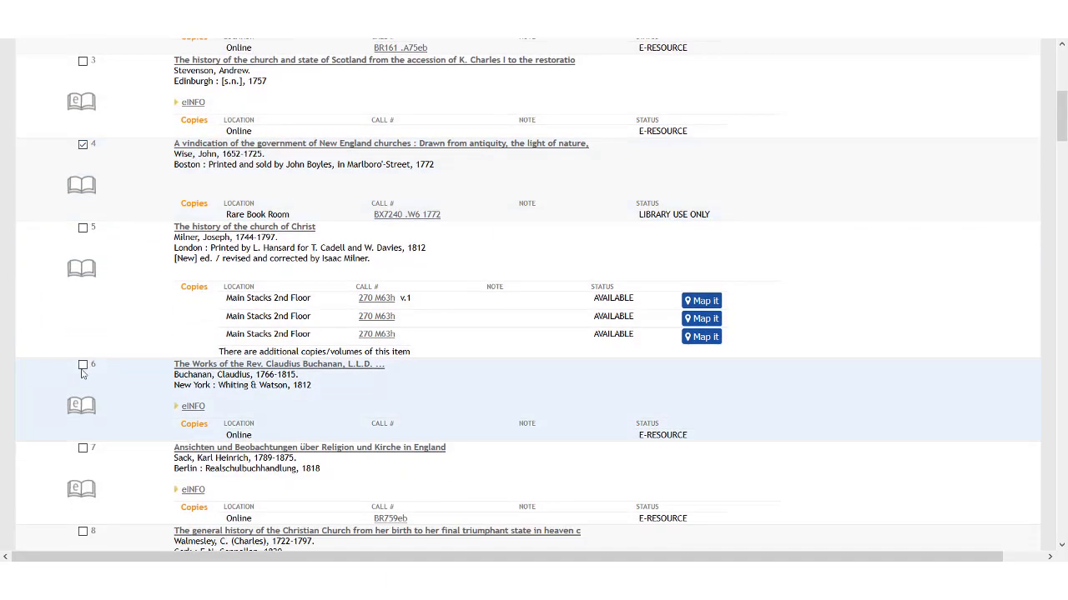
click(82, 227)
scroll(122, 264, up, 4)
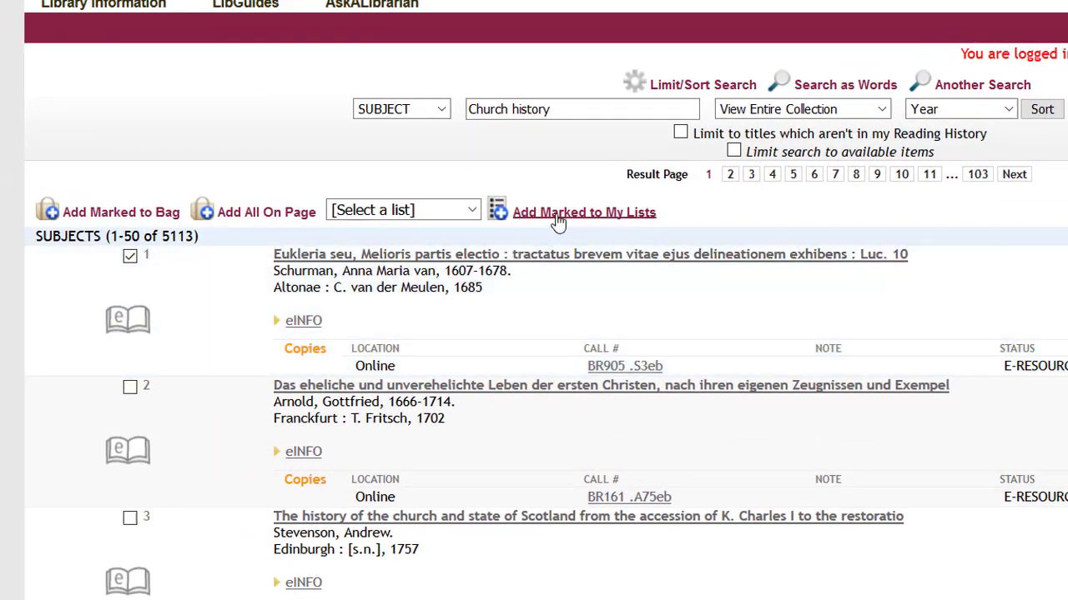
scroll(559, 218, up, 1)
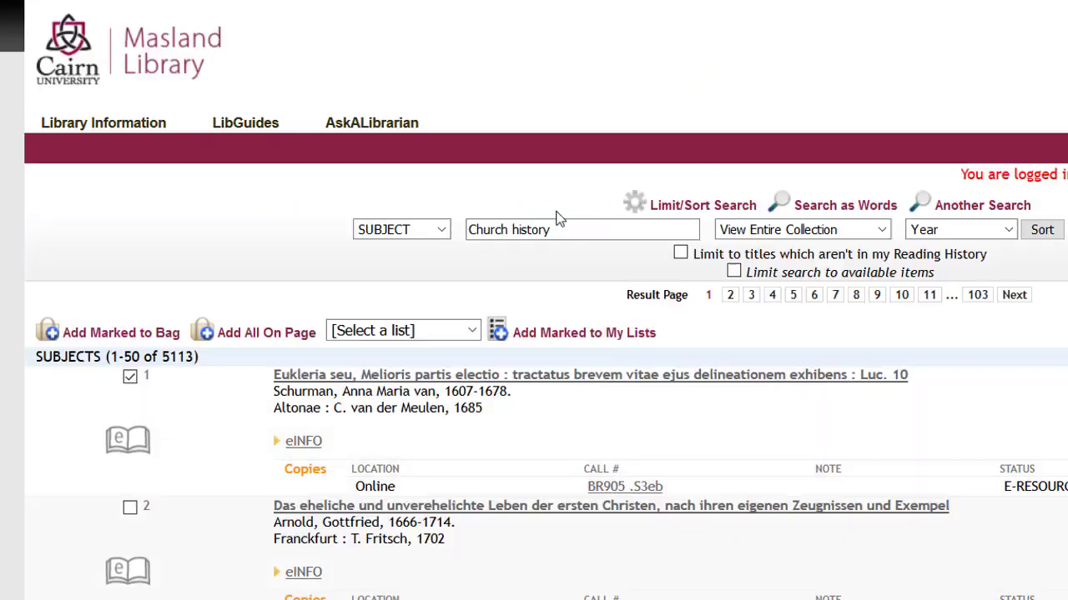
Step: Save the three marked records to a newly created list named 'Church History'
click(499, 342)
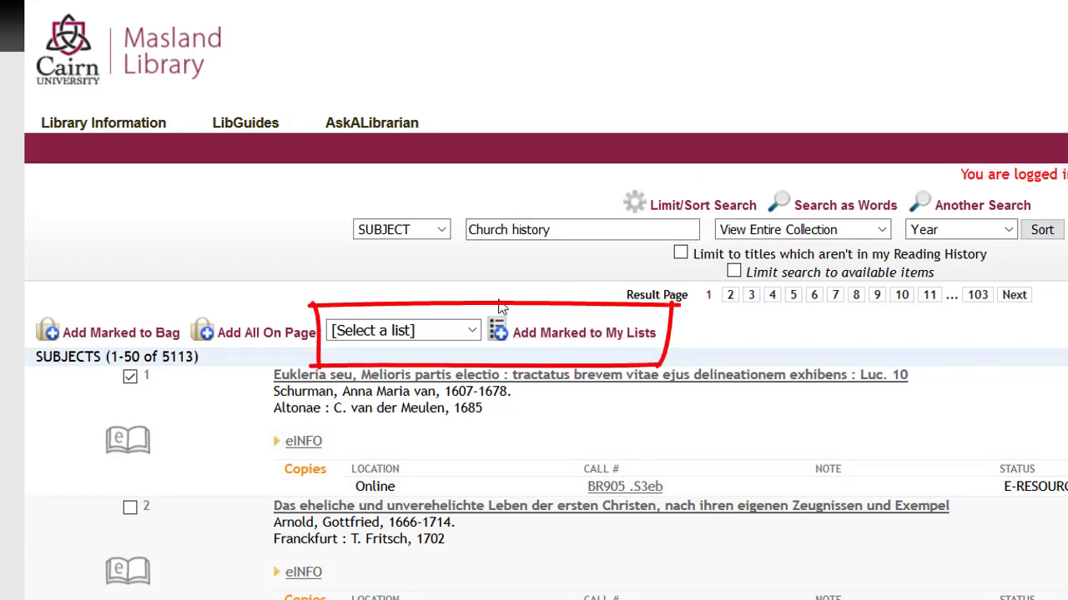
click(453, 346)
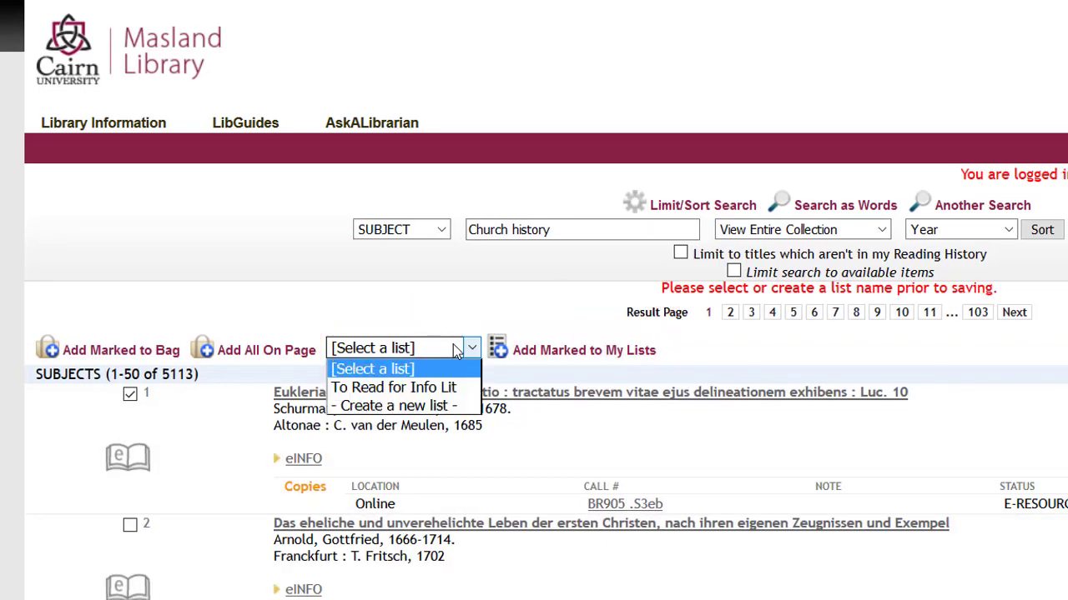
click(450, 406)
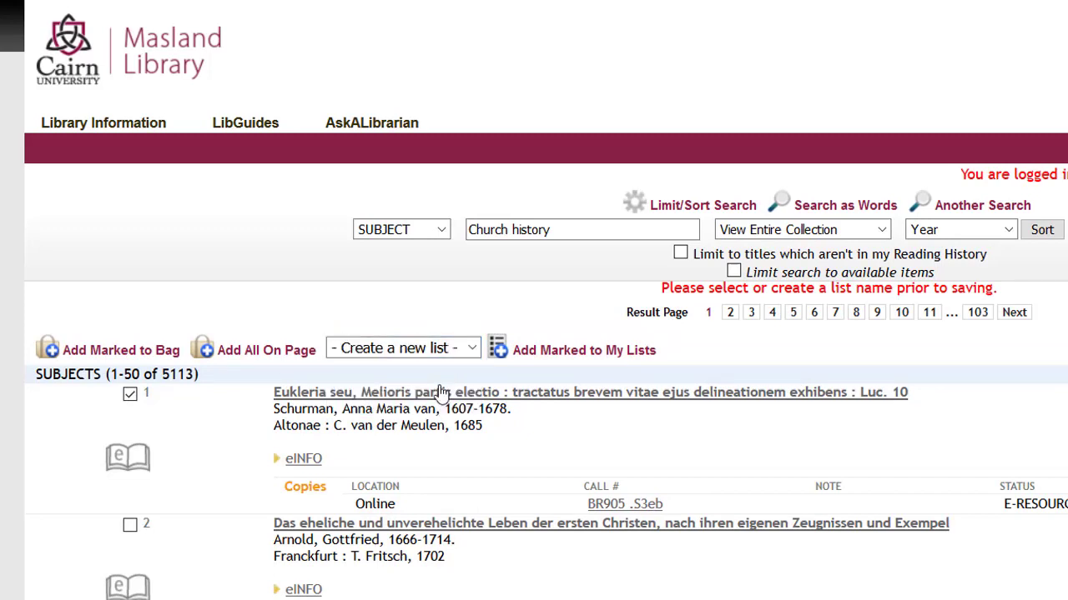
click(567, 352)
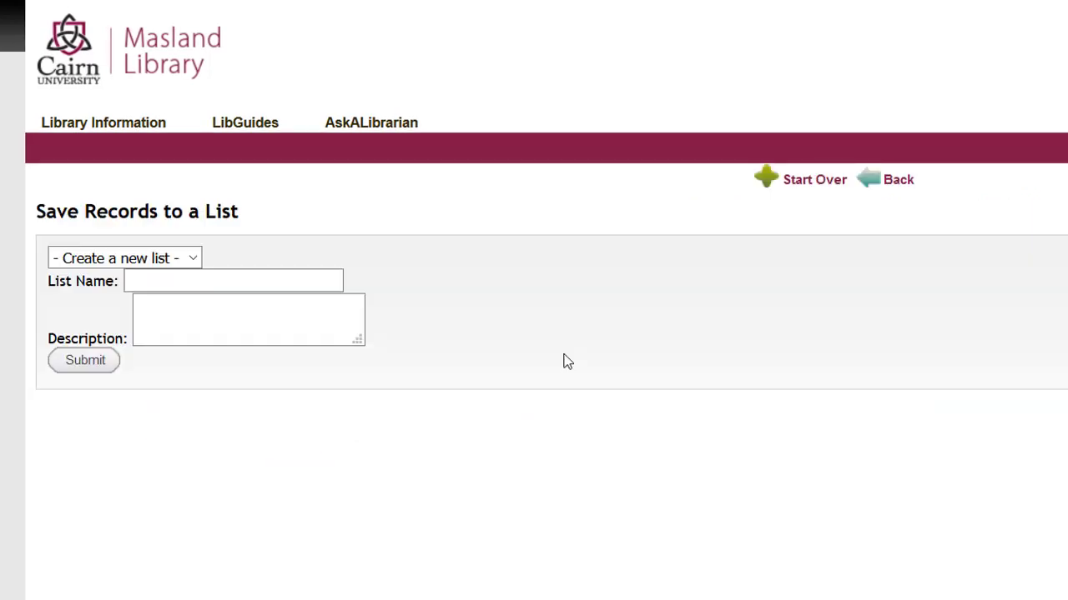
click(152, 281)
text(Church His)
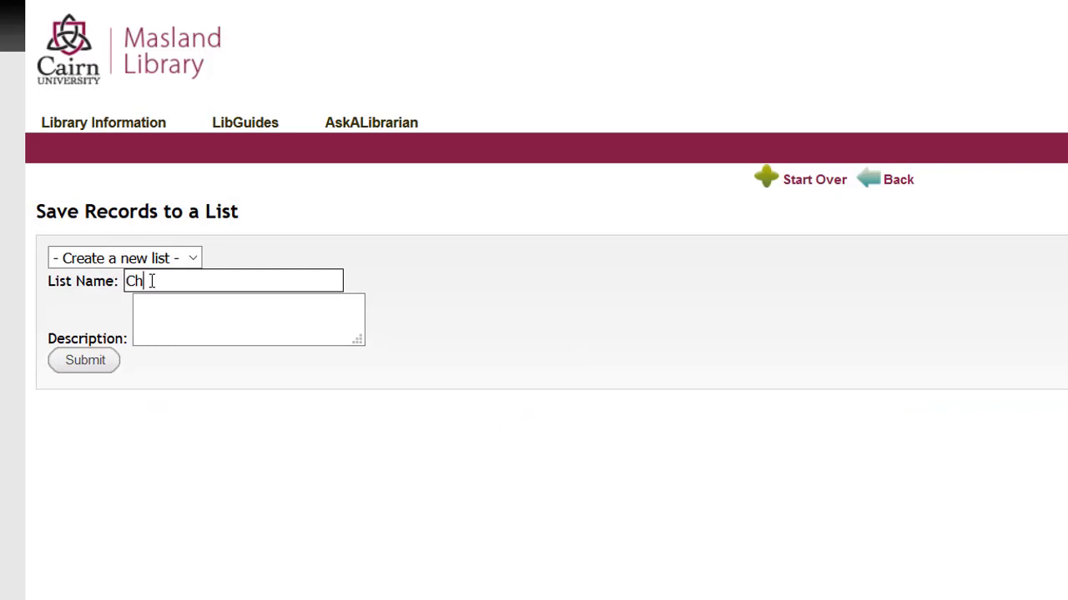
text(tory)
click(60, 360)
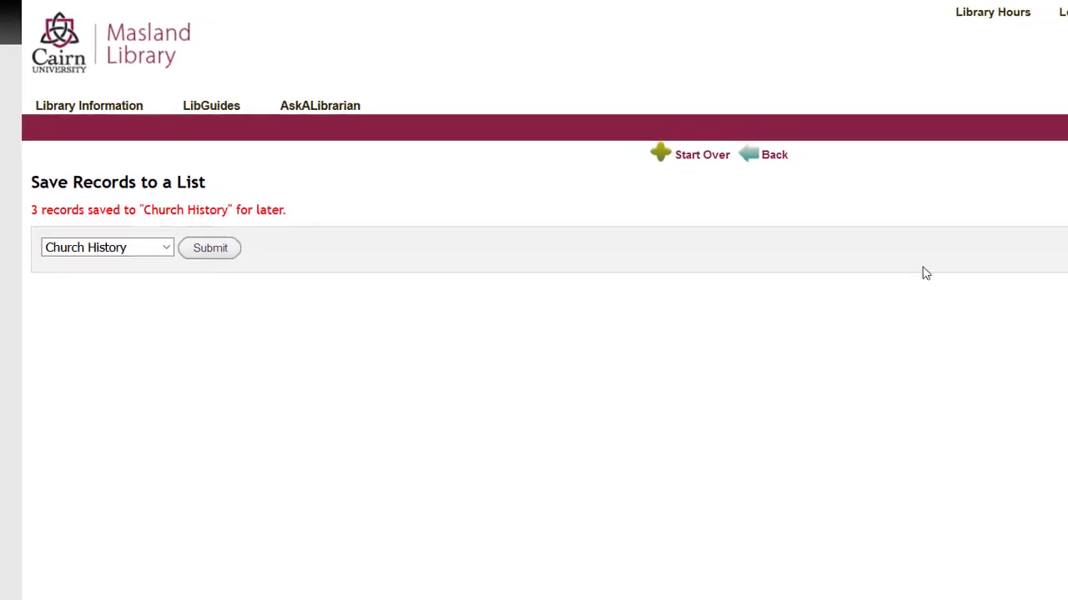
Step: Return to the account and view My Lists: Church History (3) and To Read for Info Lit (12)
click(1013, 15)
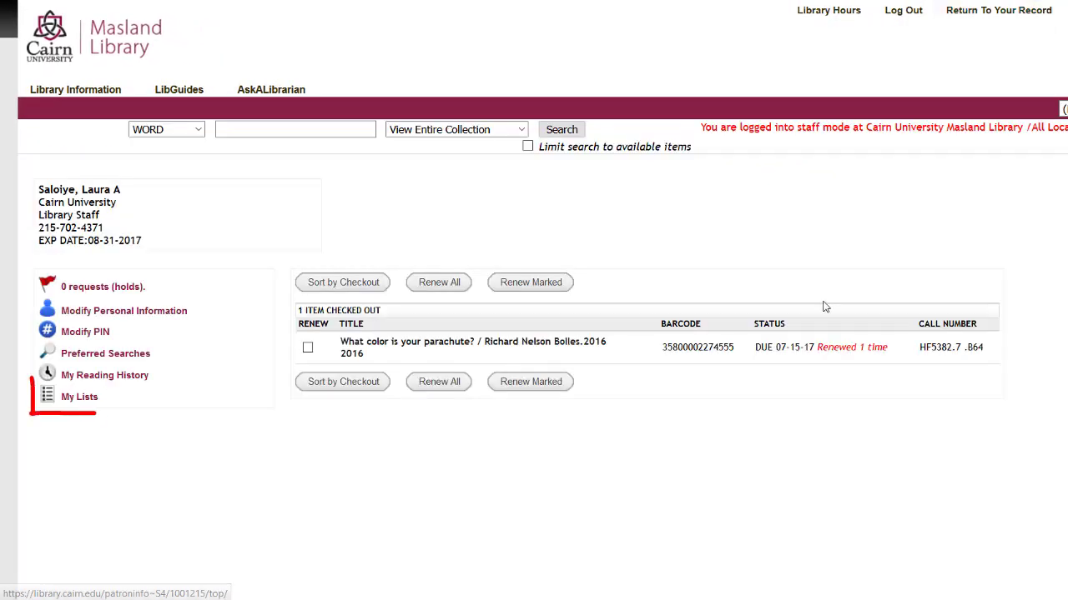
click(79, 397)
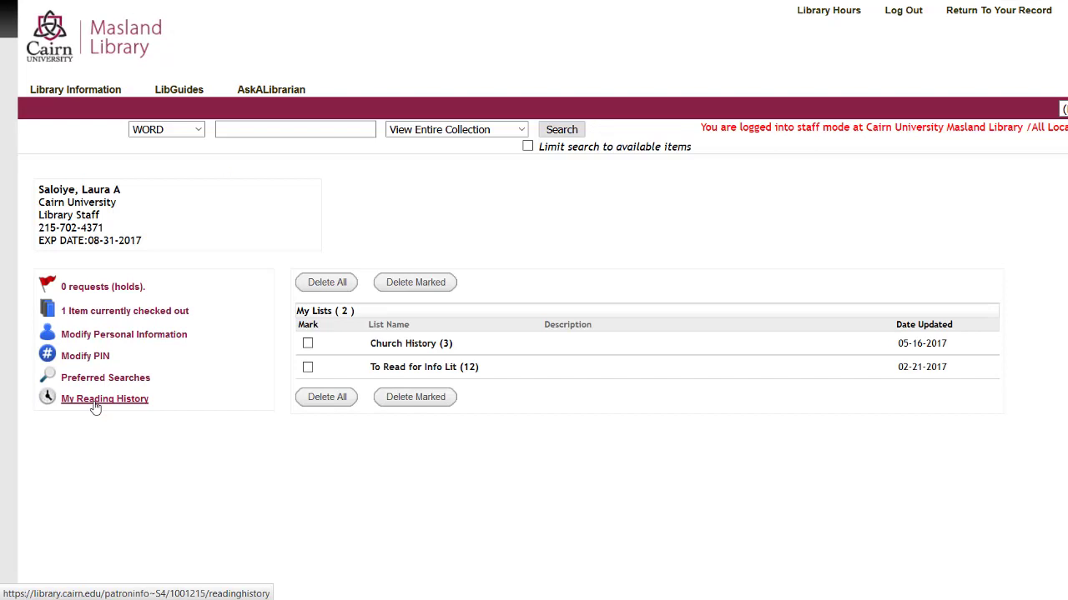